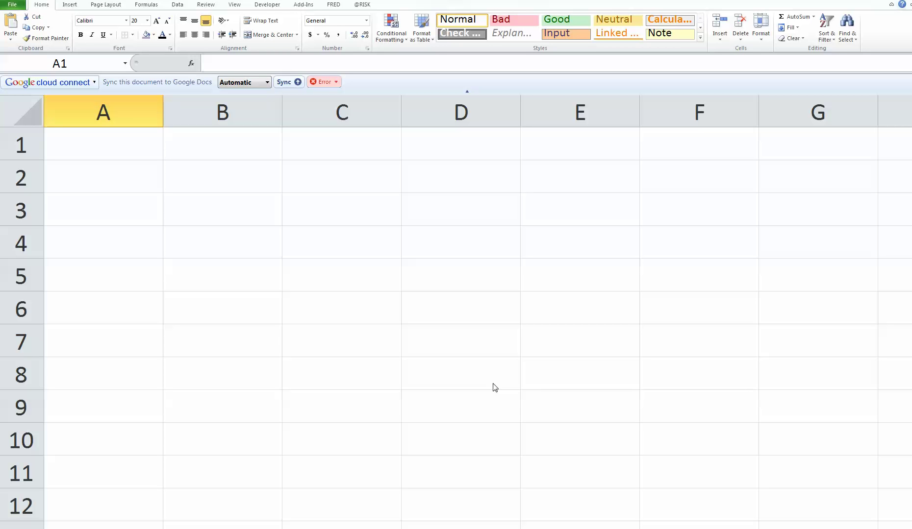
Step: Enter 5000 in A1 and 'bank loan, regularly compounded interest, with monthly payments' in B1
left_click(127, 148)
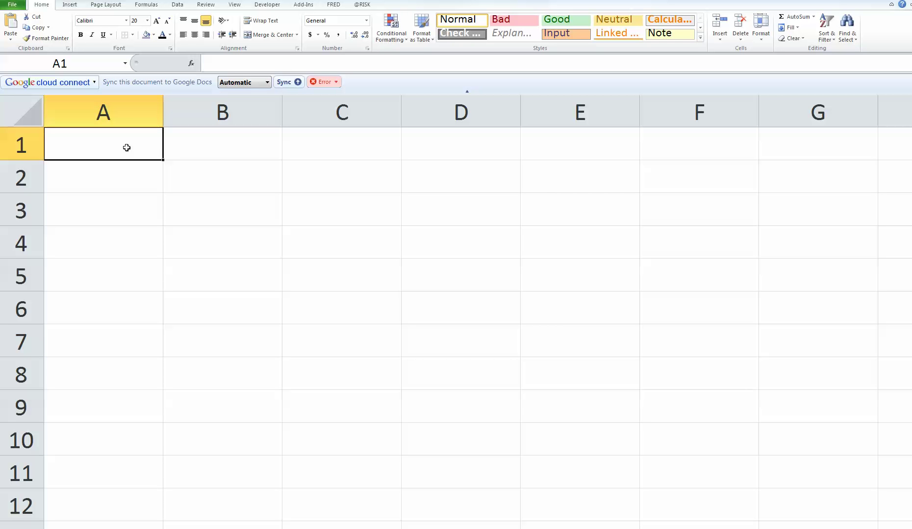
type("$")
key("BackSpace")
type("5000")
key("Tab")
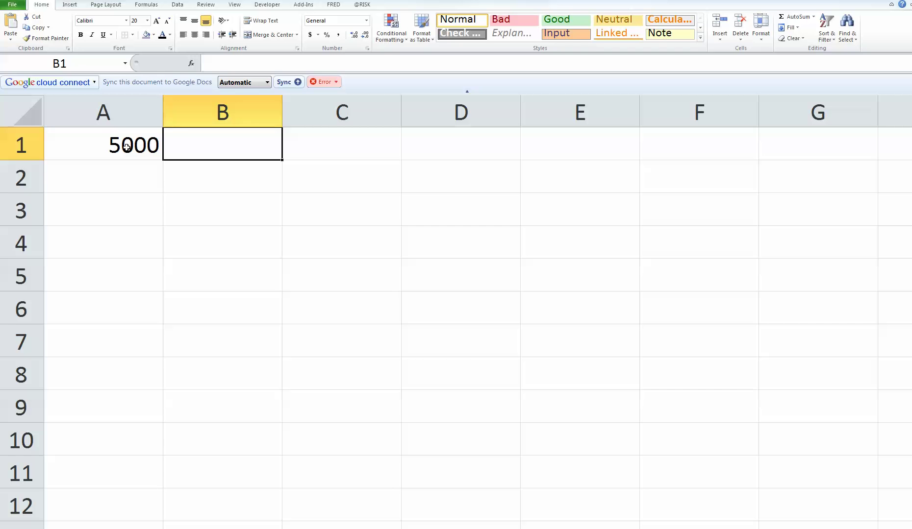
type("bank l")
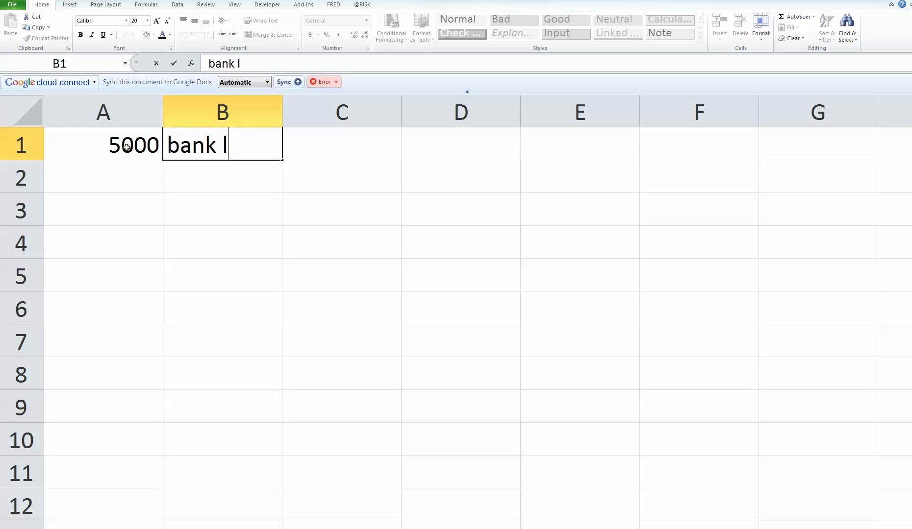
type("oan,")
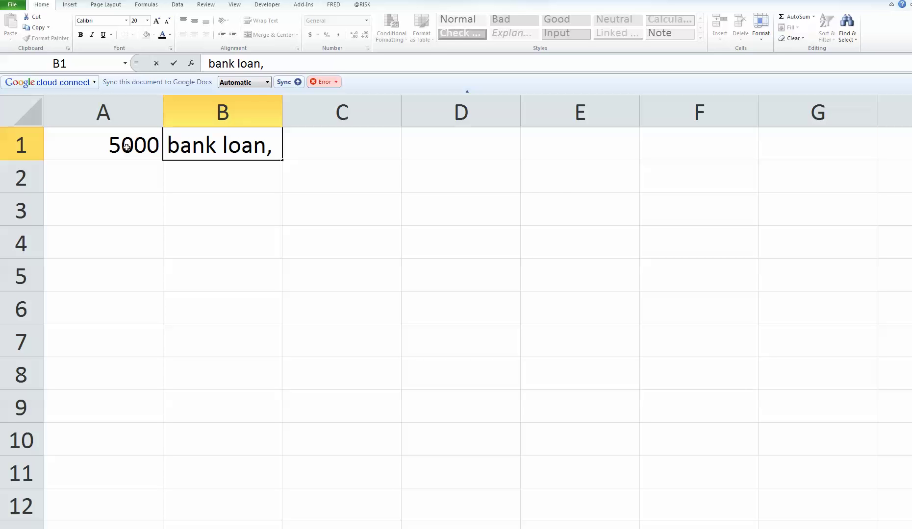
type("regularly compounded interest, with monthly payments")
key("Return")
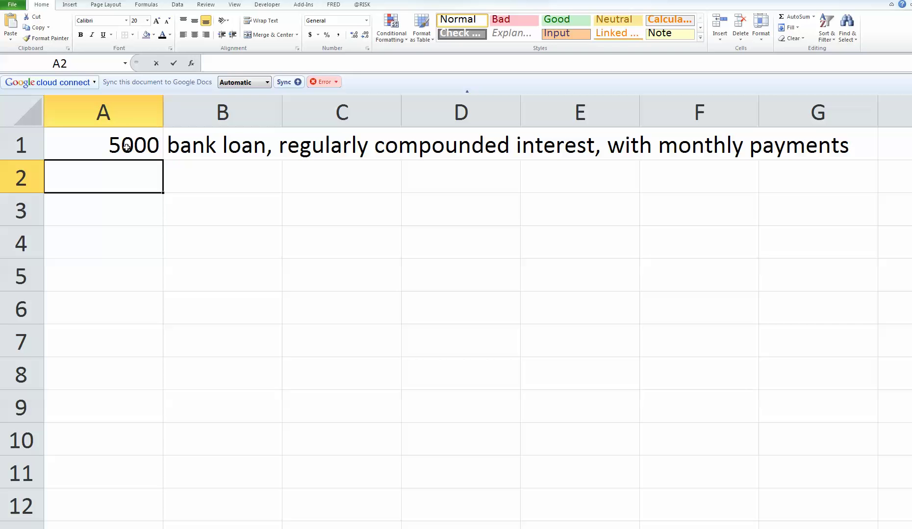
Step: Note '10% annual interest rate' in A2
type("105")
key("BackSpace")
type("%")
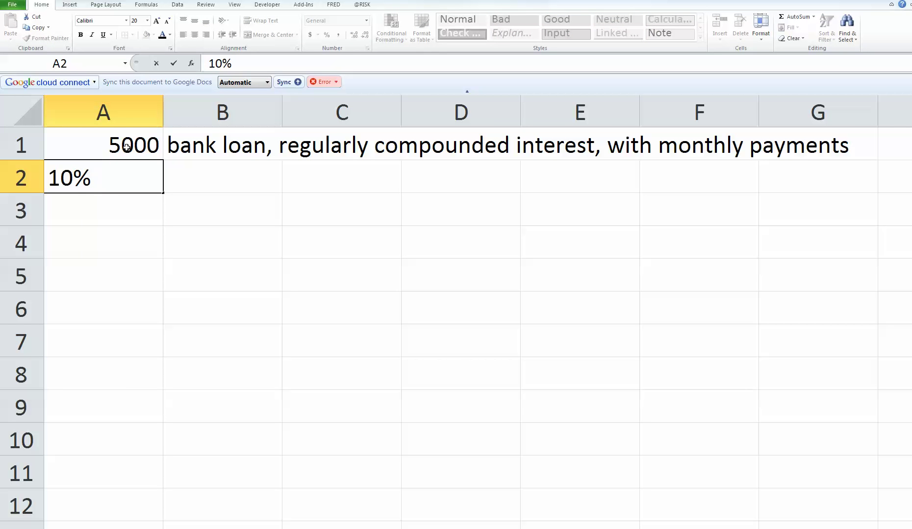
type(" annual in")
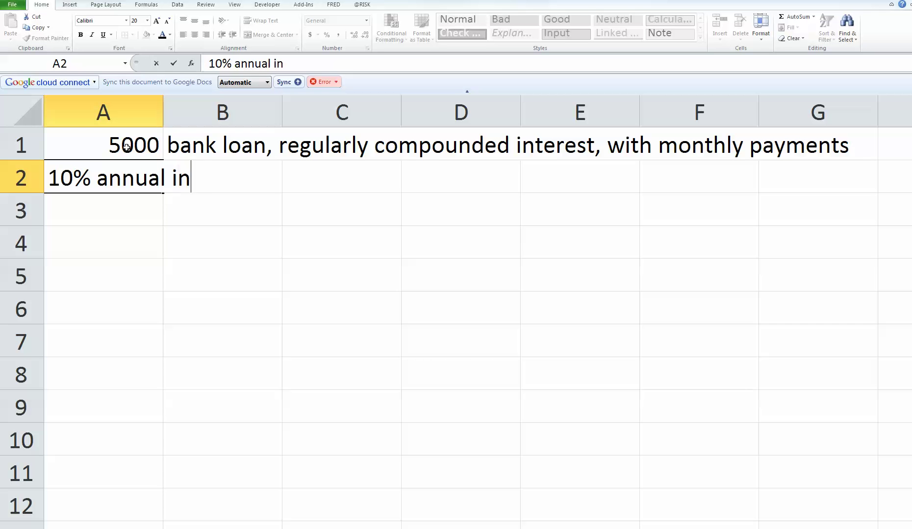
type("terest rate")
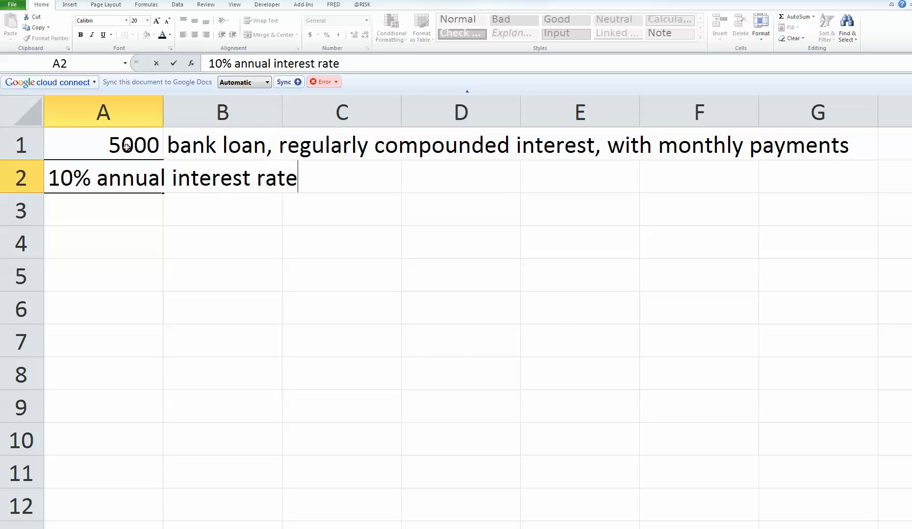
key("Return")
key("Return")
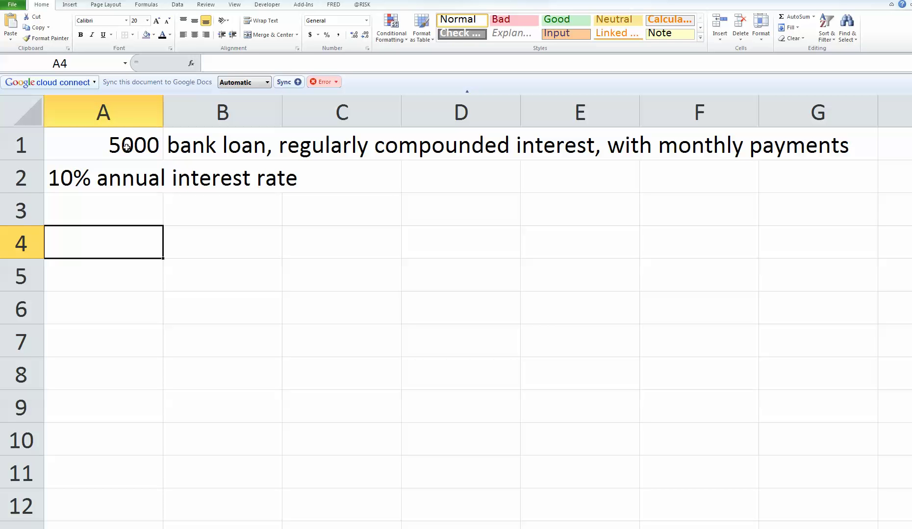
Step: Enter '1. Financial calculator', '2. PV of an annuity' and '3. Web calculator' in A4 to A6
type("1.  Financial calculator")
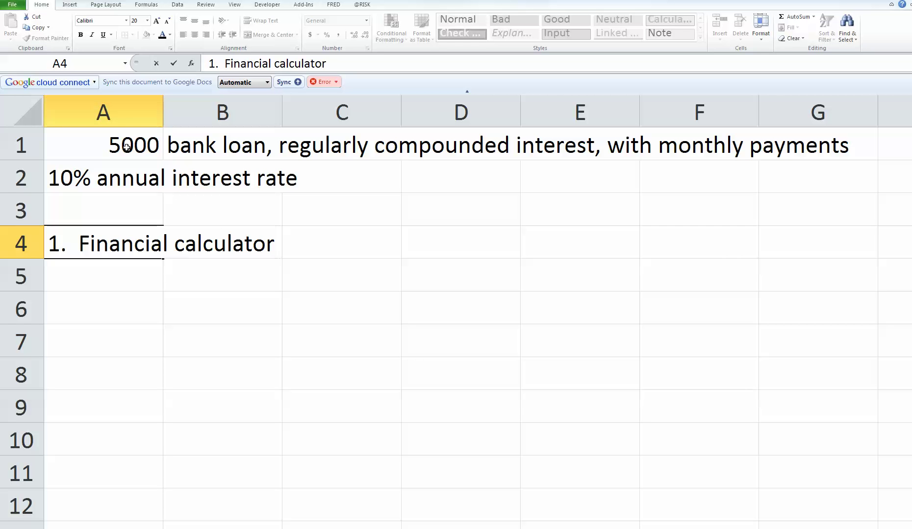
key("Return")
type("2.")
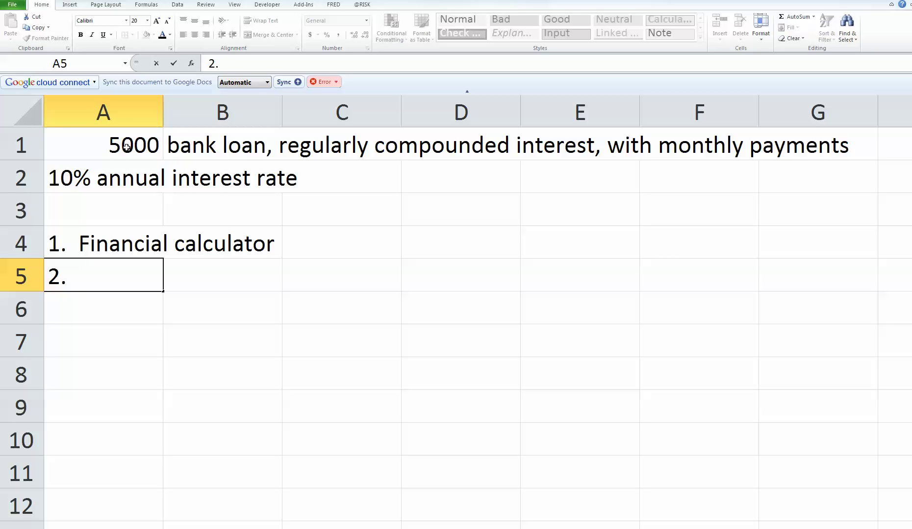
type("PV of ann")
key("BackSpace")
type("annuity")
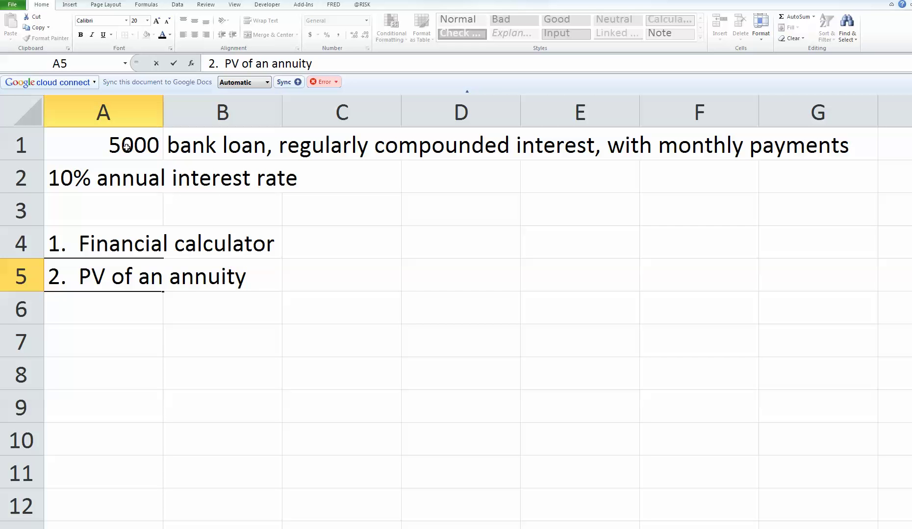
key("Return")
type("3.  Web calculator")
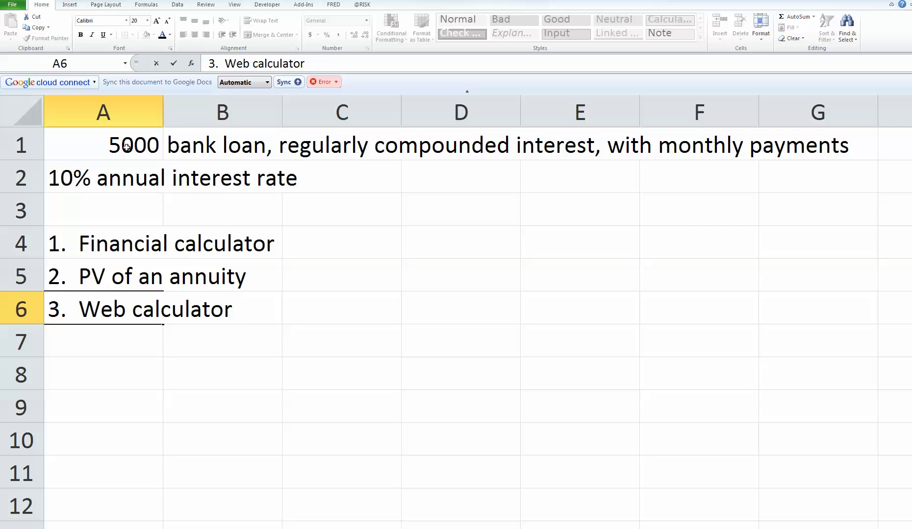
Step: Enter =PMT(10%/12,12,5000) in C4, giving a ($439.58) monthly payment
left_click(332, 241)
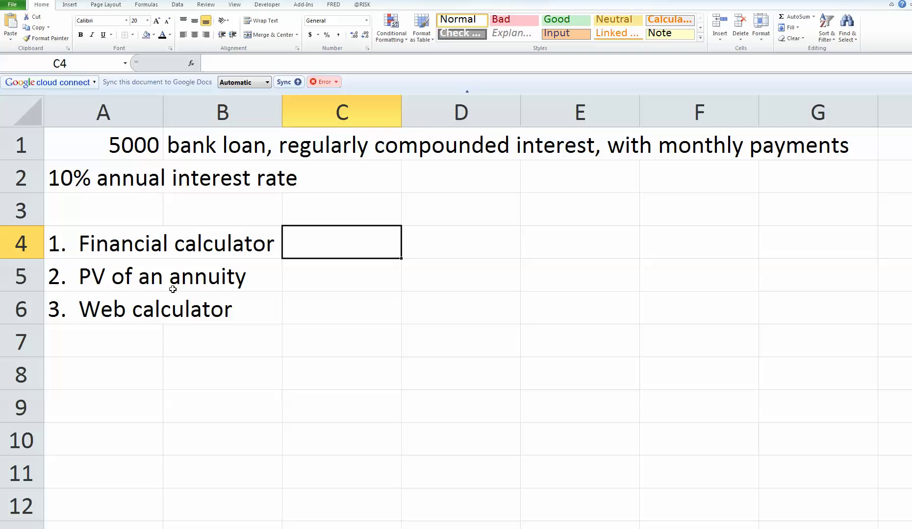
type("=")
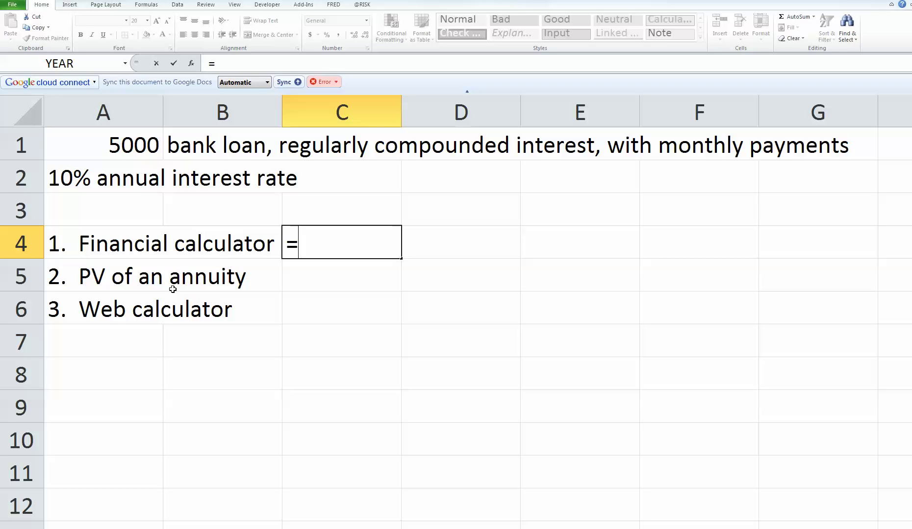
type("pmt(")
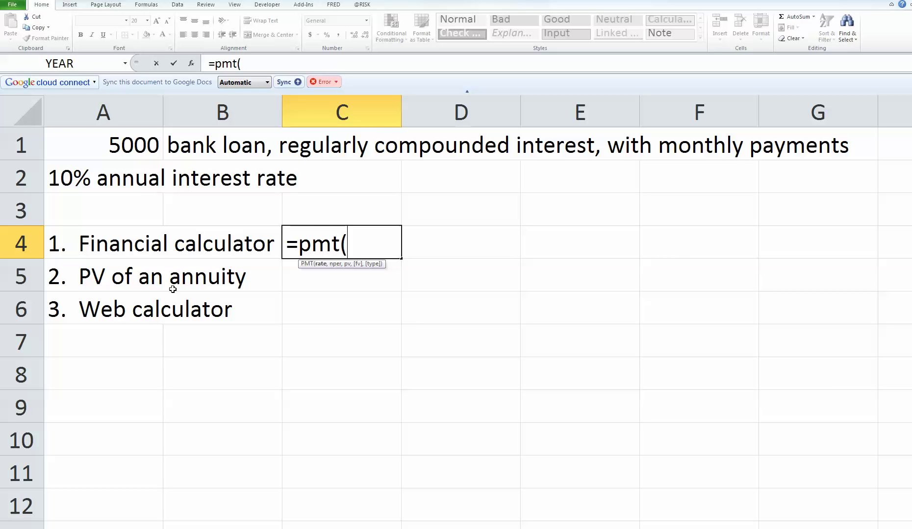
type("10%/12")
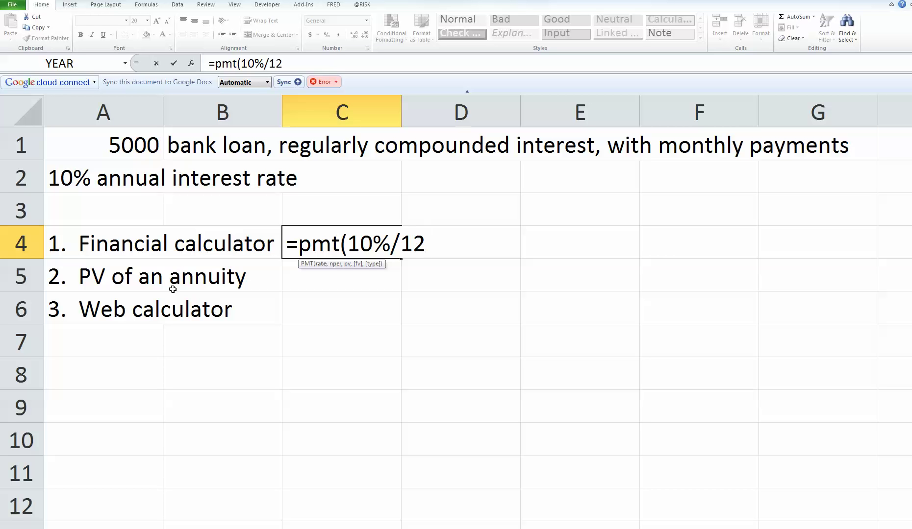
type(",12")
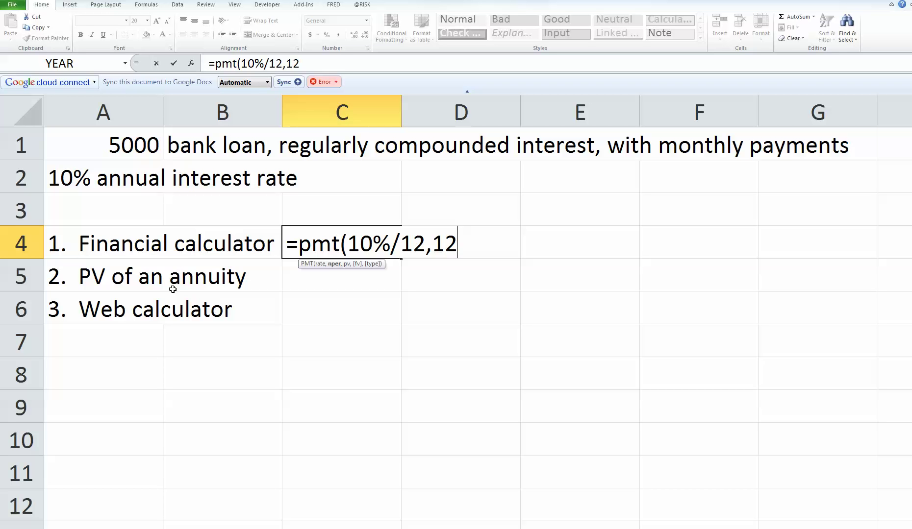
type(",5000")
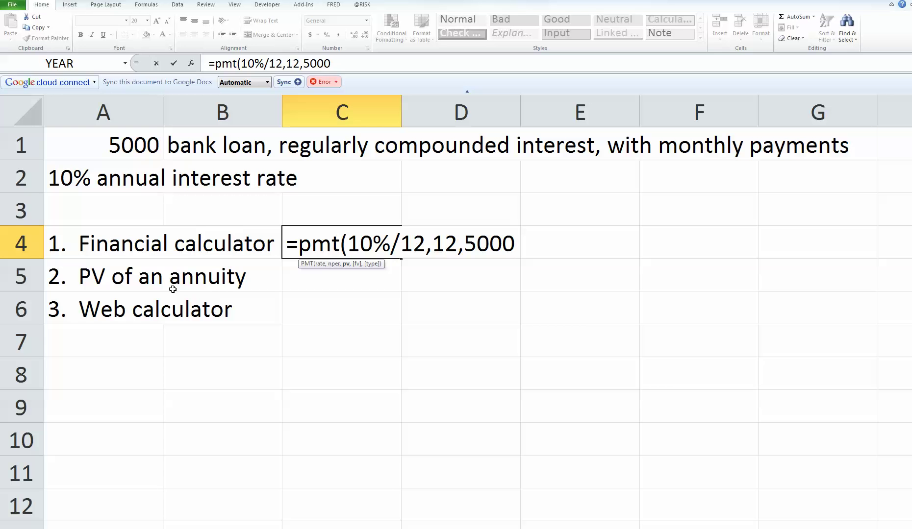
type(")")
key("Return")
left_click(345, 238)
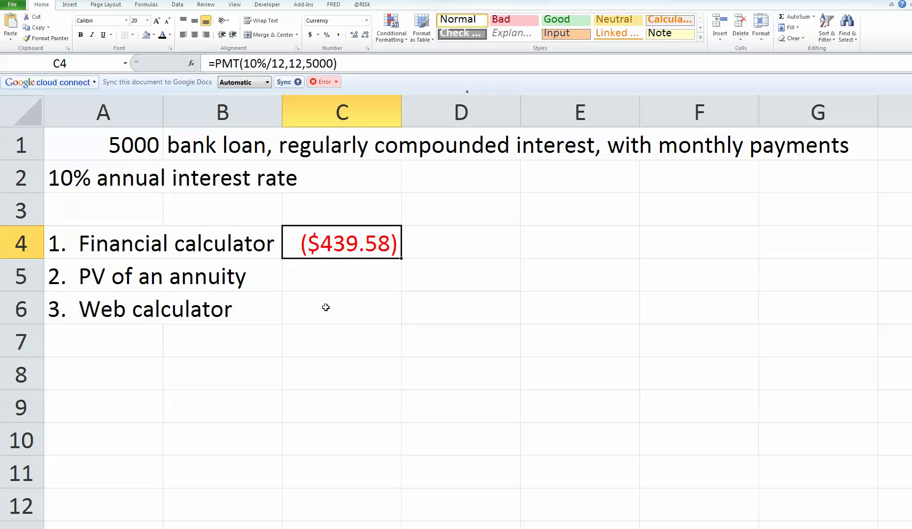
Step: Label A8 'Total cost of bank loan:' and compute =12*439.58 (5274.96) in C8
left_click(142, 374)
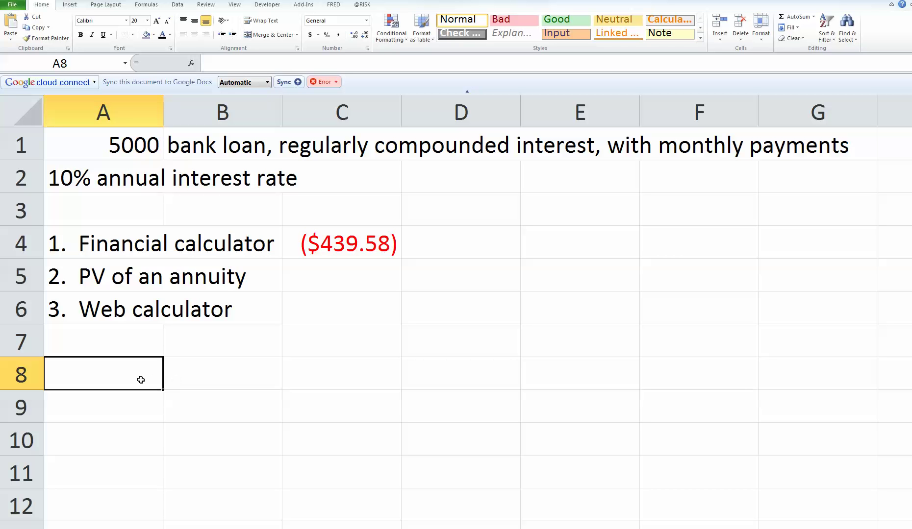
type("Total of")
key("BackSpace")
key("BackSpace")
type("cost")
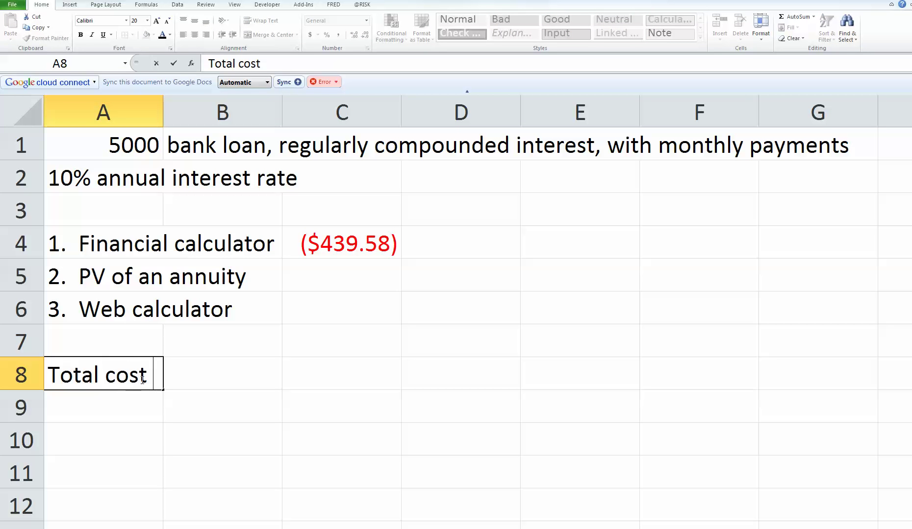
type(" of bank loan:")
key("Tab")
key("Tab")
type("=")
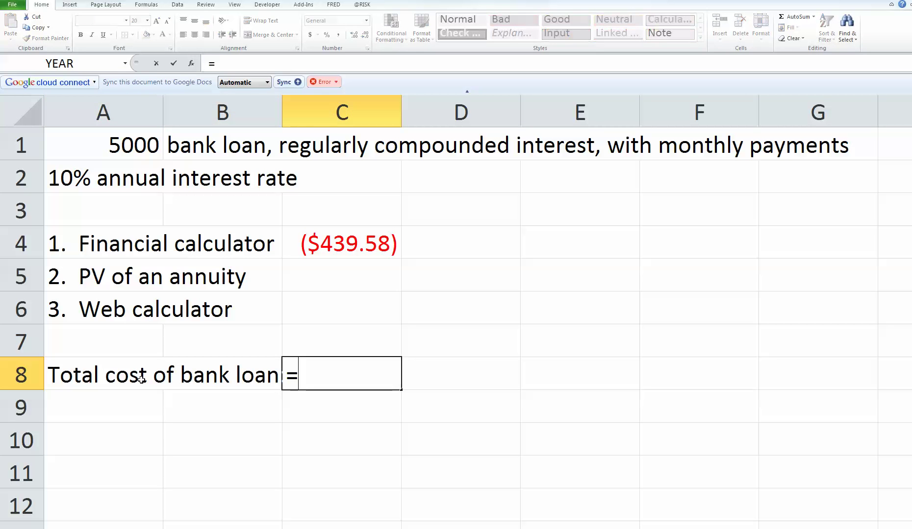
type("12*")
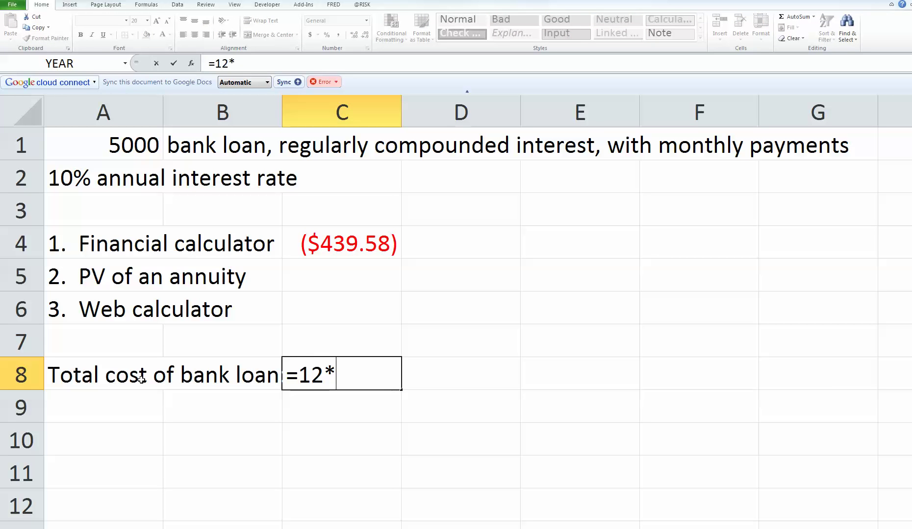
type("43")
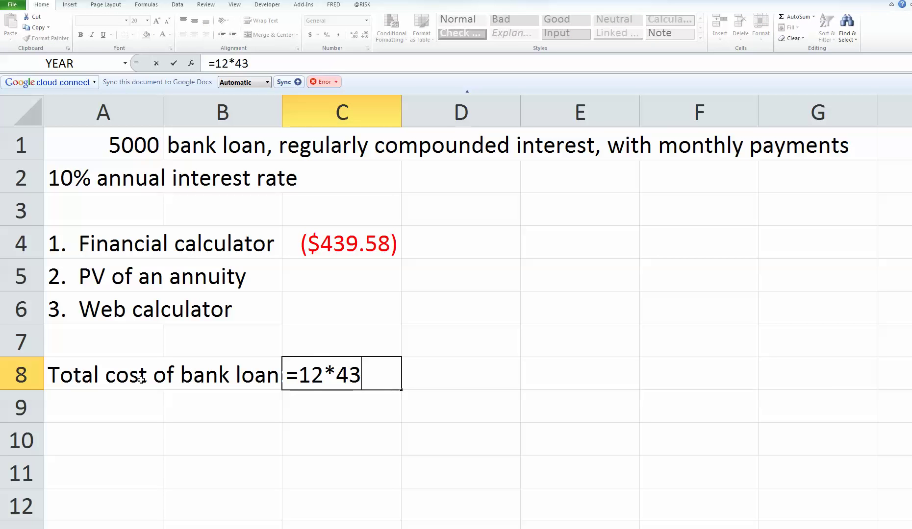
type("9.58")
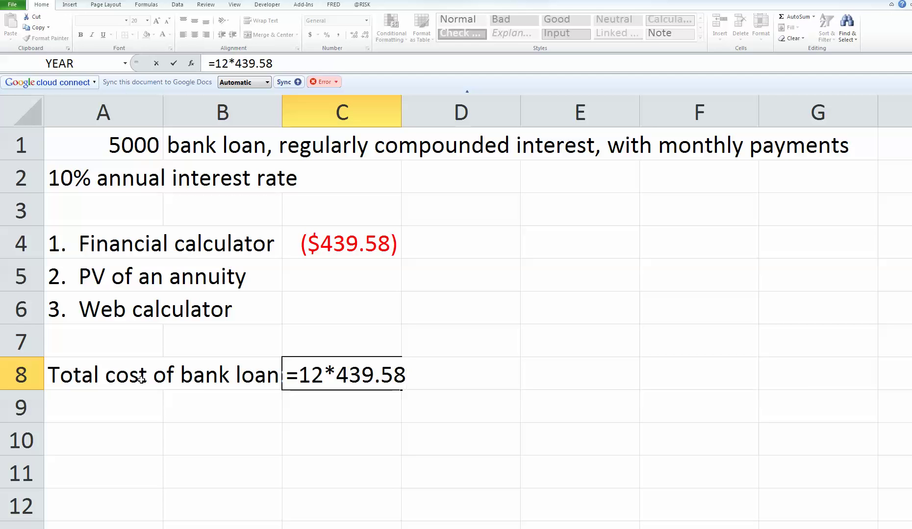
key("Return")
left_click(143, 135)
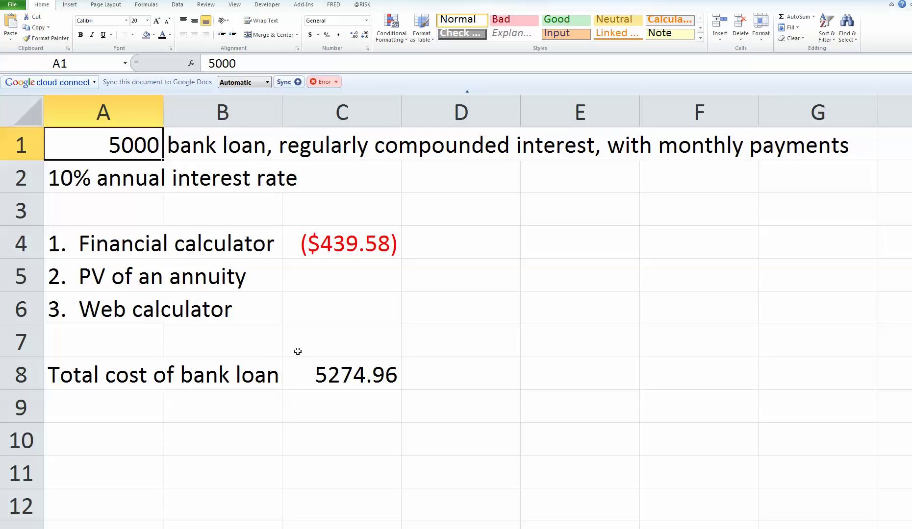
left_click(311, 377)
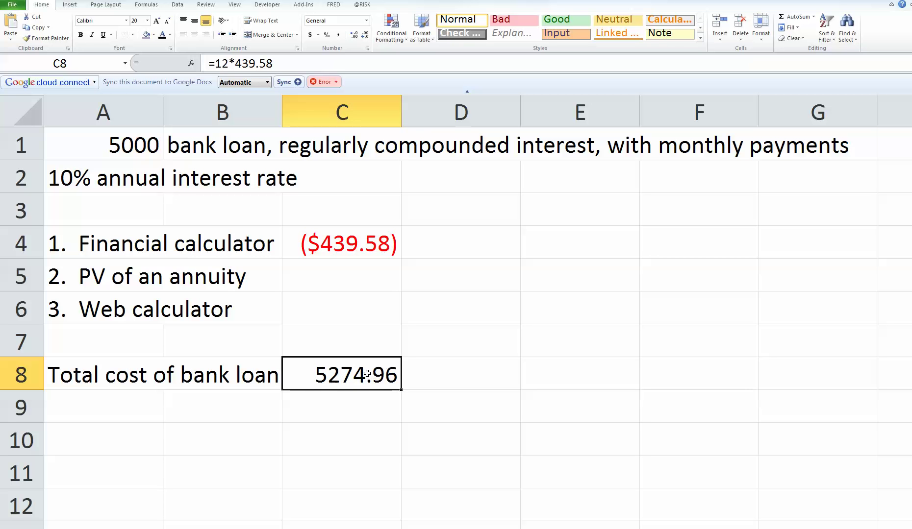
left_click(153, 141)
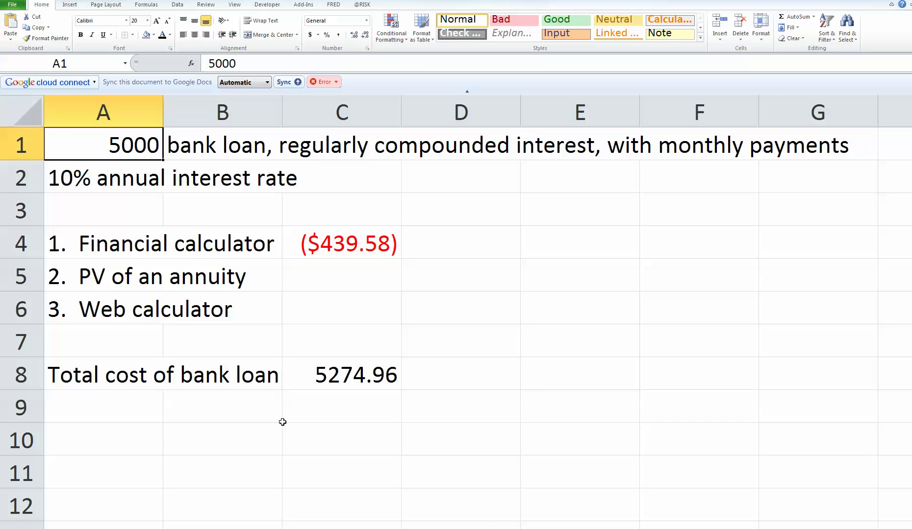
left_click(129, 446)
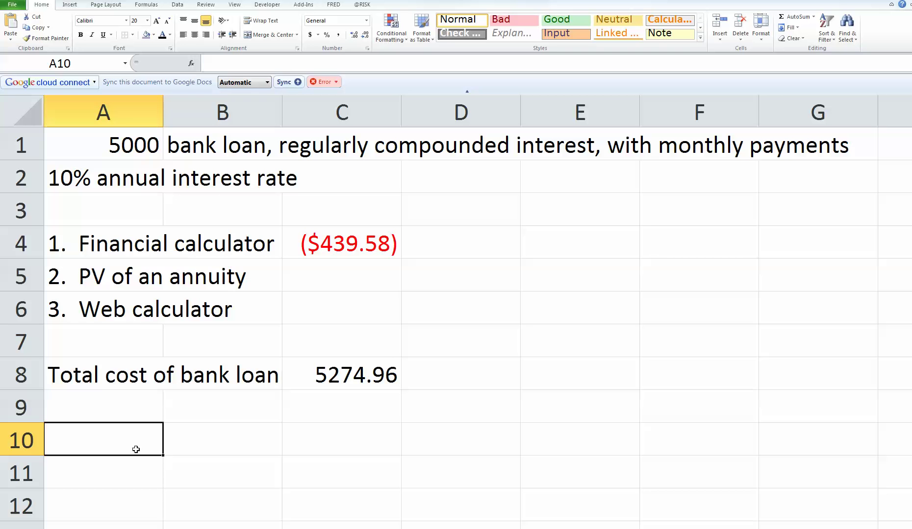
Step: Enter the heading 'Furniture store: add-on method of interest, 10% annual rate' in A10
type("Fur")
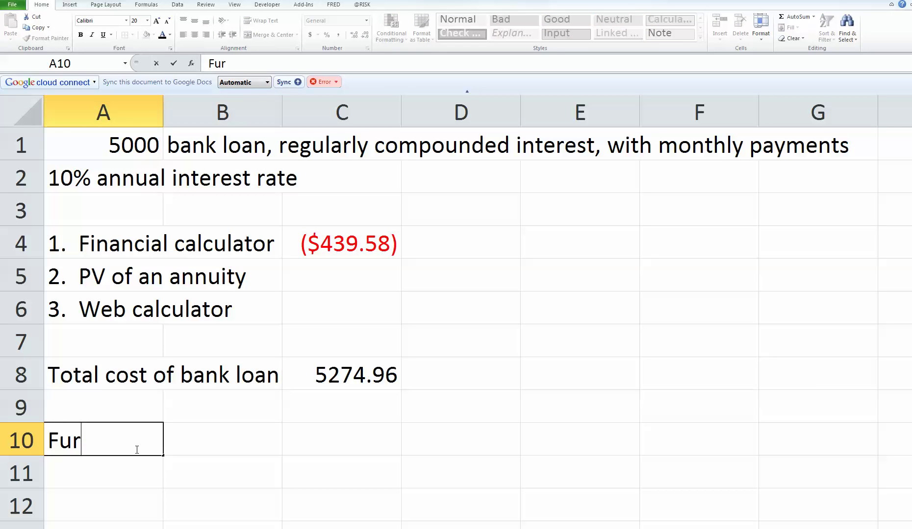
type("niture st")
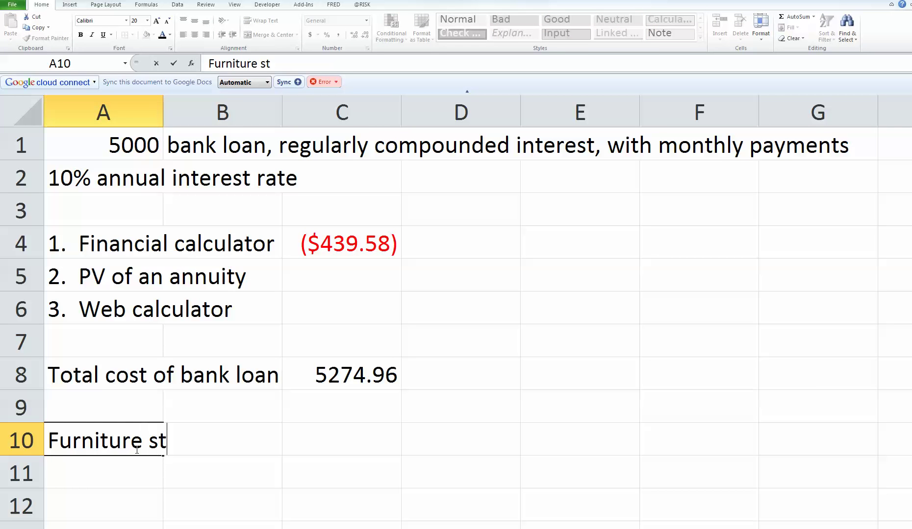
type("ore:  add")
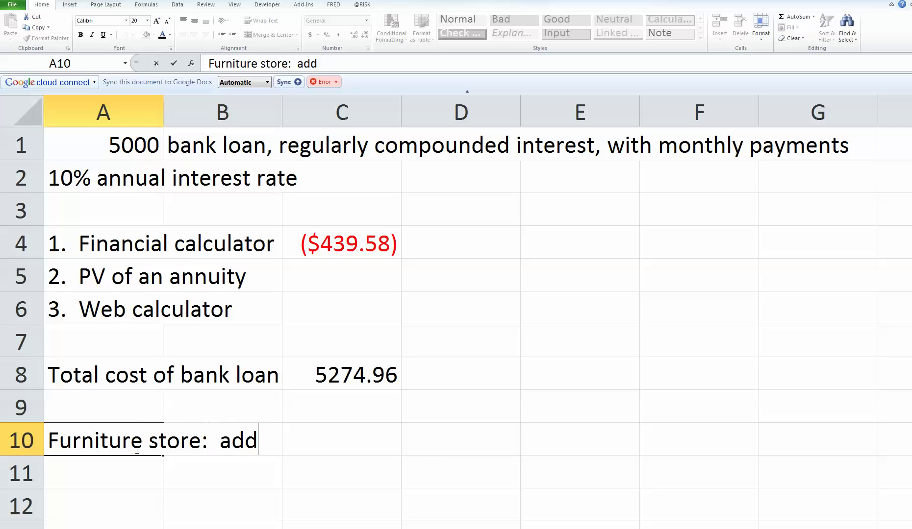
type("-on method of ")
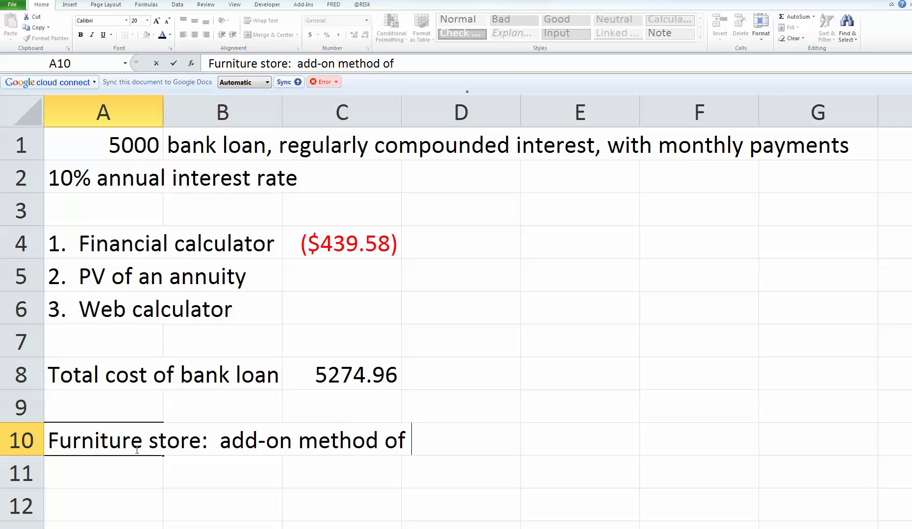
type("interest,")
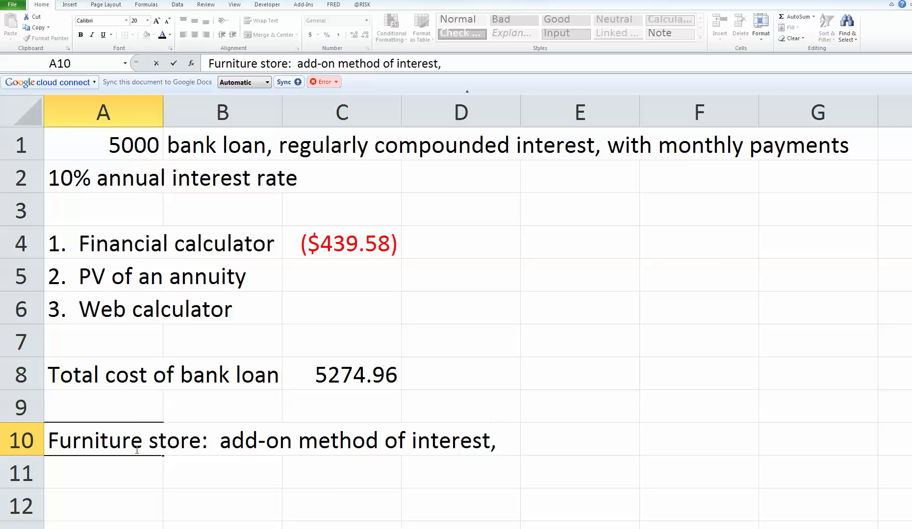
type(" 10% annual")
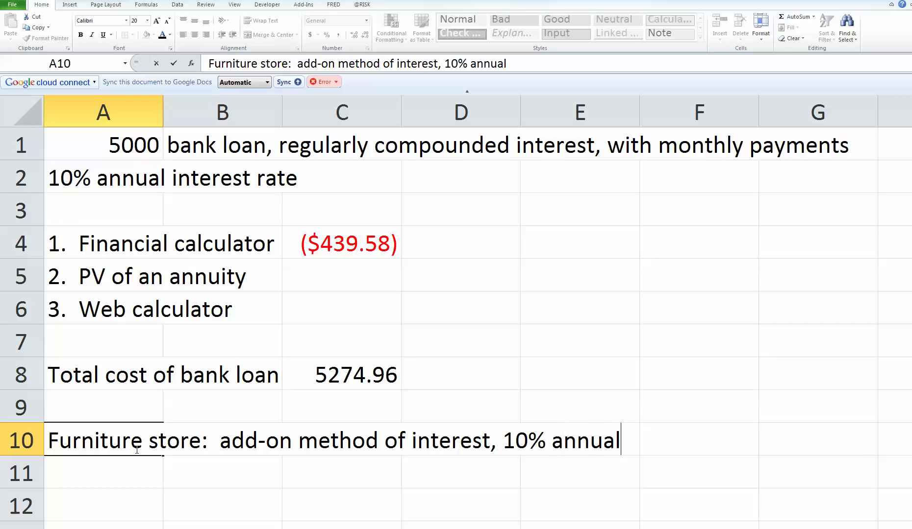
type(" rate")
key("Return")
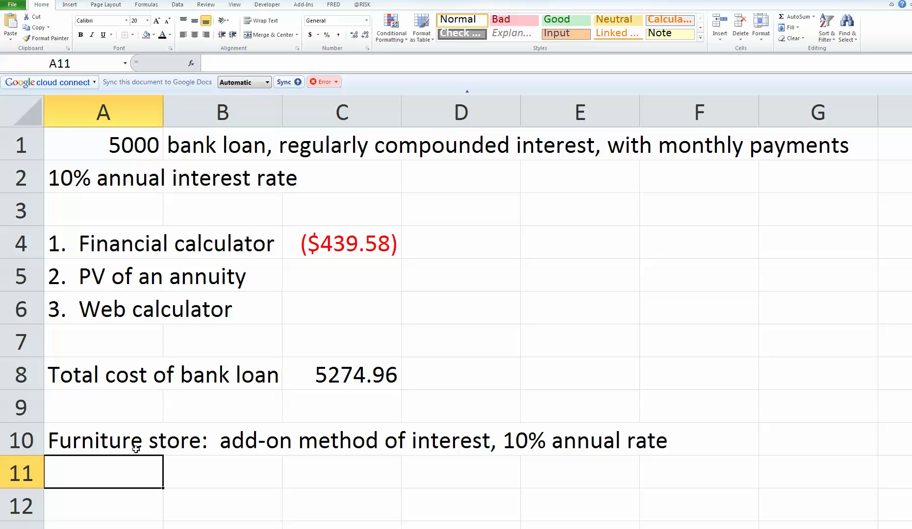
Step: Compute =5000*.1 (500) in A11 and label it 'interest' in B11
type("=5000")
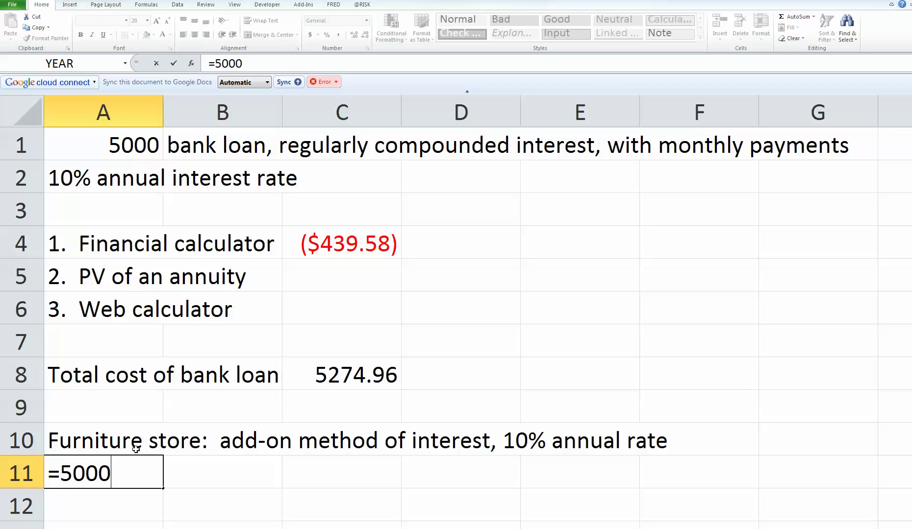
type("*")
type(".1")
key("Return")
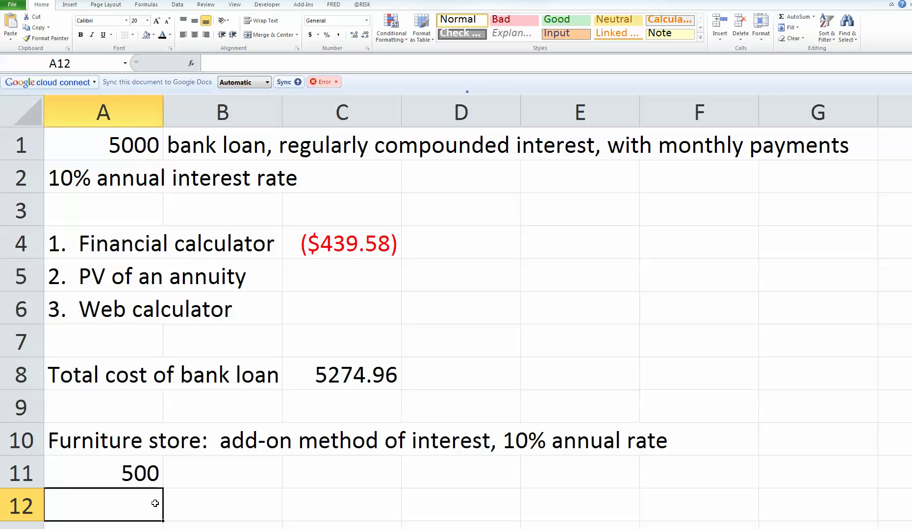
left_click(182, 472)
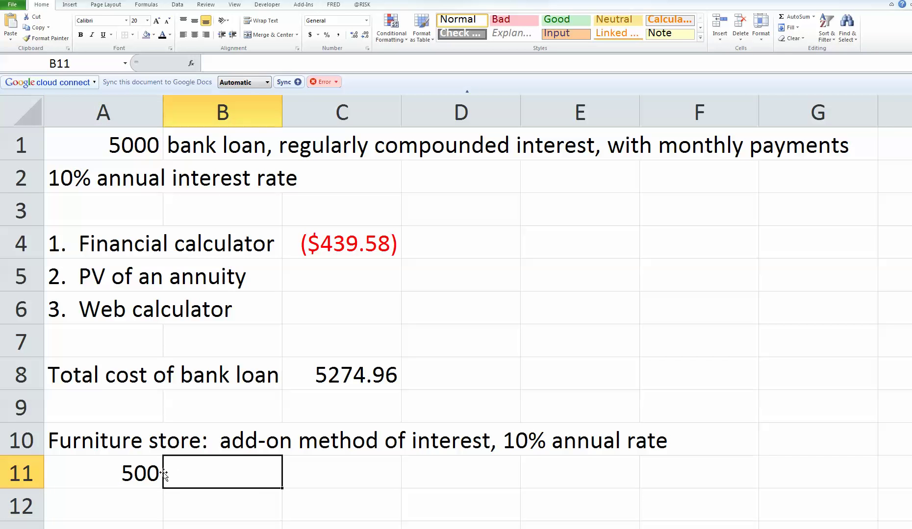
type("interest")
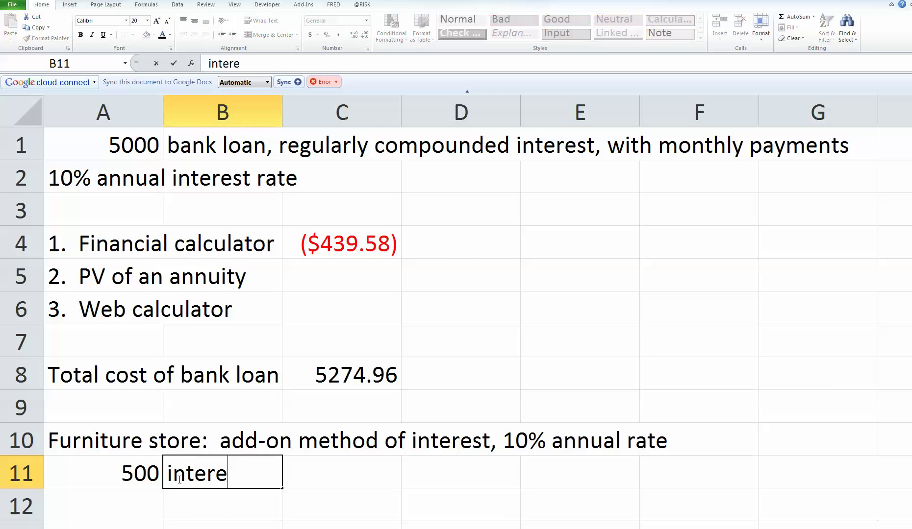
key("Return")
scroll(178, 478, "down", 2)
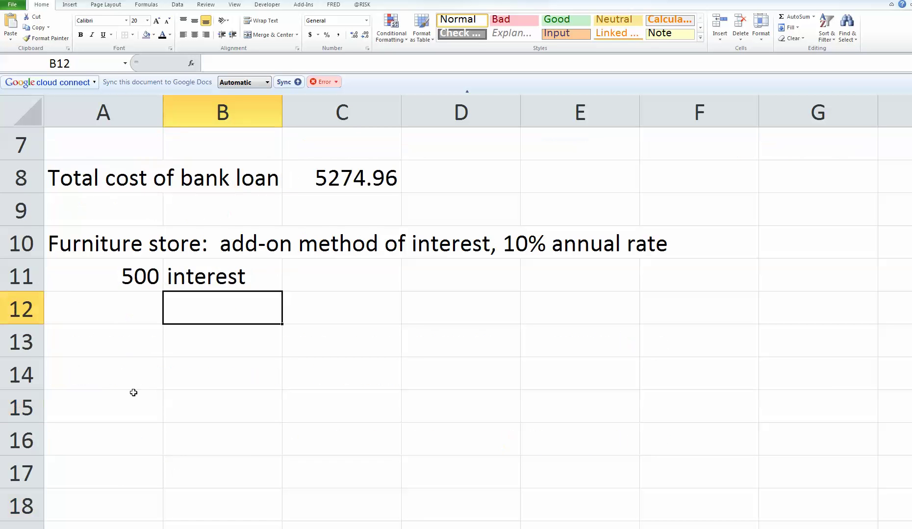
Step: Enter =5000+500 (5500) in A12 and =5500/12 (458.3333) in A13
left_click(132, 315)
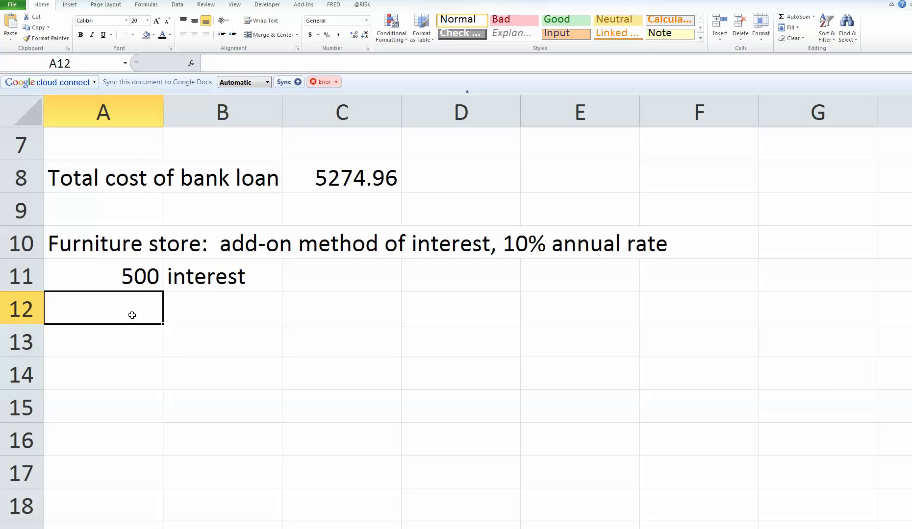
type("=5000")
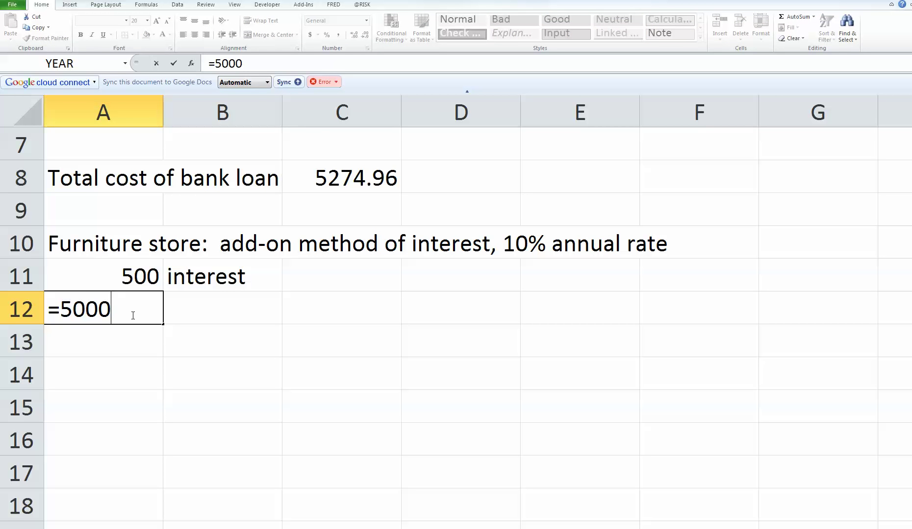
type("+500")
key("Return")
type("=")
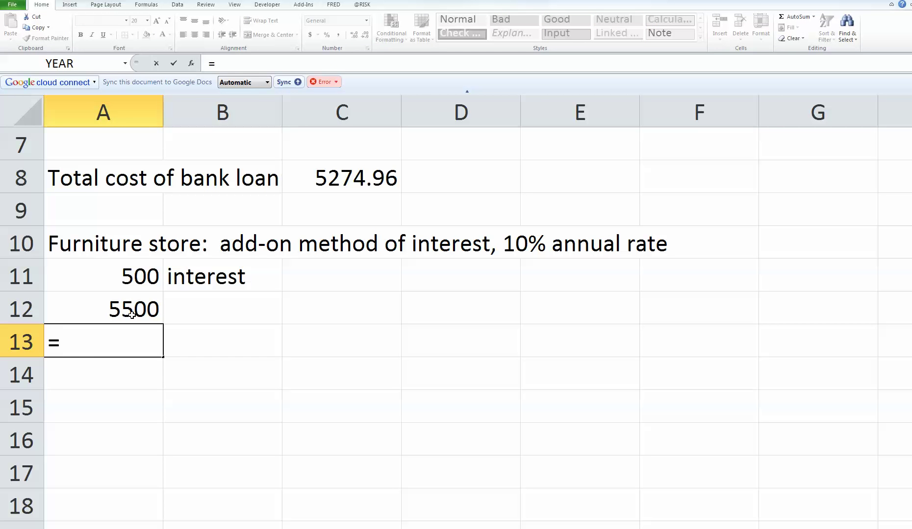
type("5500/")
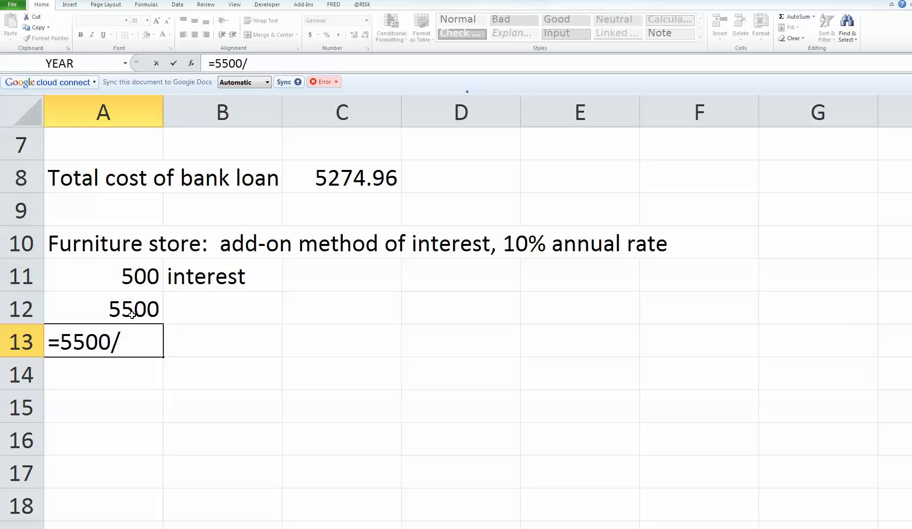
type("12")
key("Return")
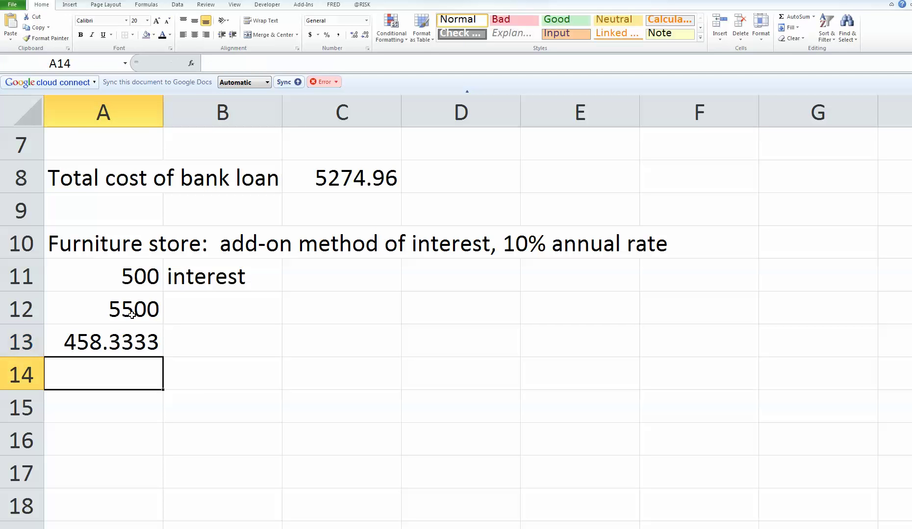
Step: Label B13 'monthly payment' and compare it with the bank loan's PMT result in C4
left_click(167, 347)
type("monthly payment")
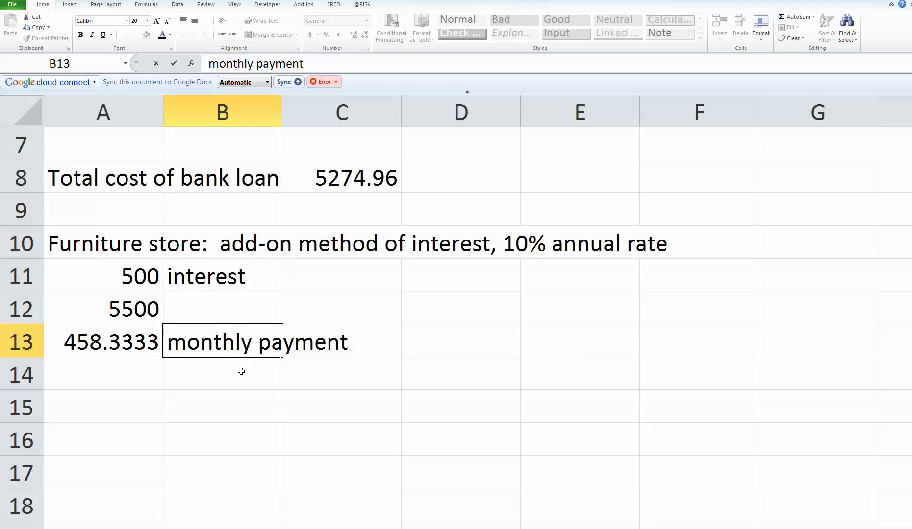
key("Return")
left_click_drag(121, 335, 249, 351)
scroll(249, 351, "up", 2)
left_click_drag(240, 250, 360, 254)
left_click(360, 254)
scroll(333, 245, "down", 1)
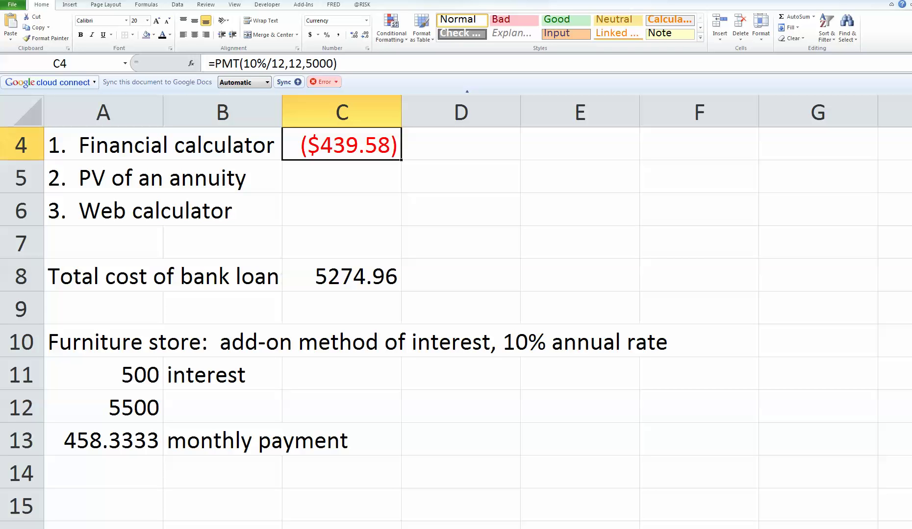
key("alt+Tab")
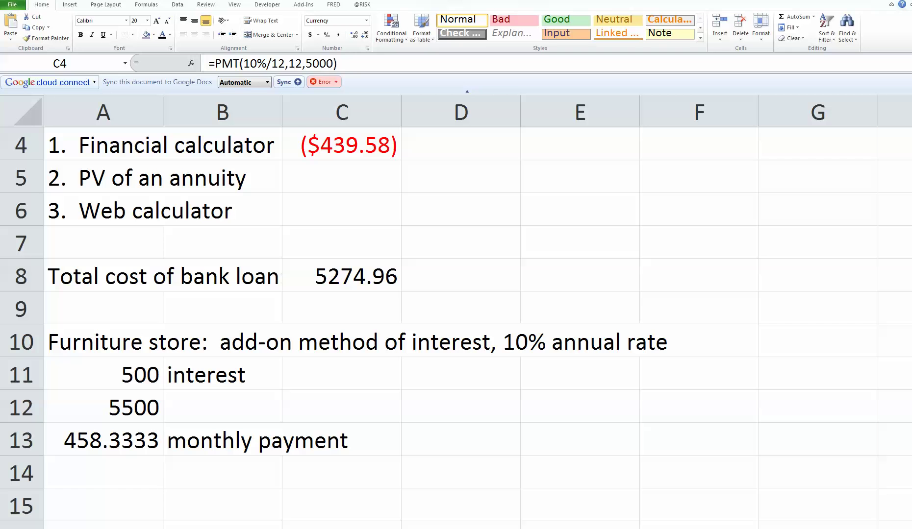
Step: Enter =458.333*12 in A14 for the furniture store's 5499.996 total cost
left_click(140, 471)
type("=")
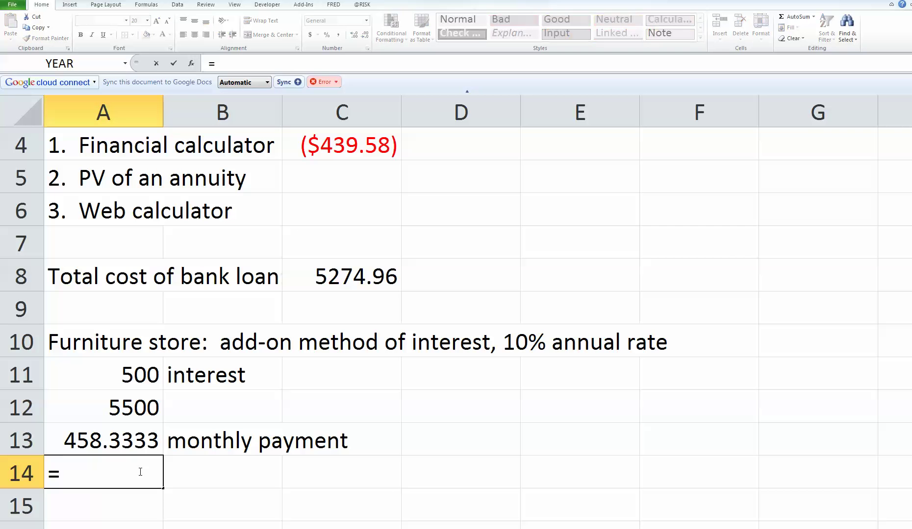
key("Escape")
left_click(138, 400)
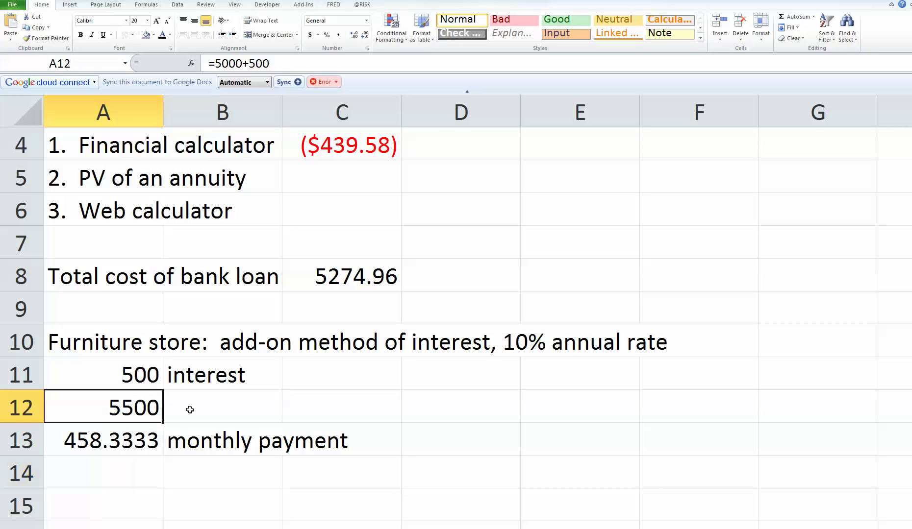
left_click(140, 467)
type("=458.333*12")
key("Return")
Step: Compare the 5499.996 furniture-store total with the 5500 owed and the bank's 5274.96
left_click(139, 468)
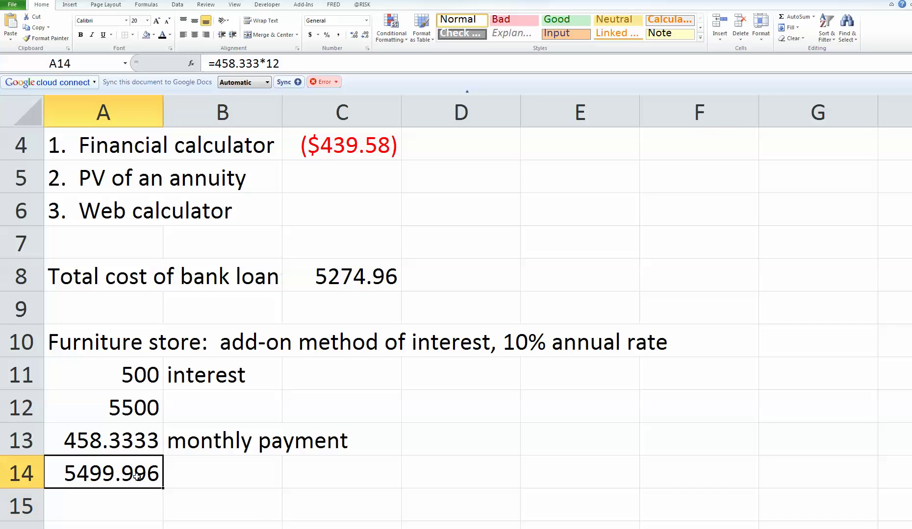
left_click(145, 416)
left_click(150, 470)
left_click(363, 277)
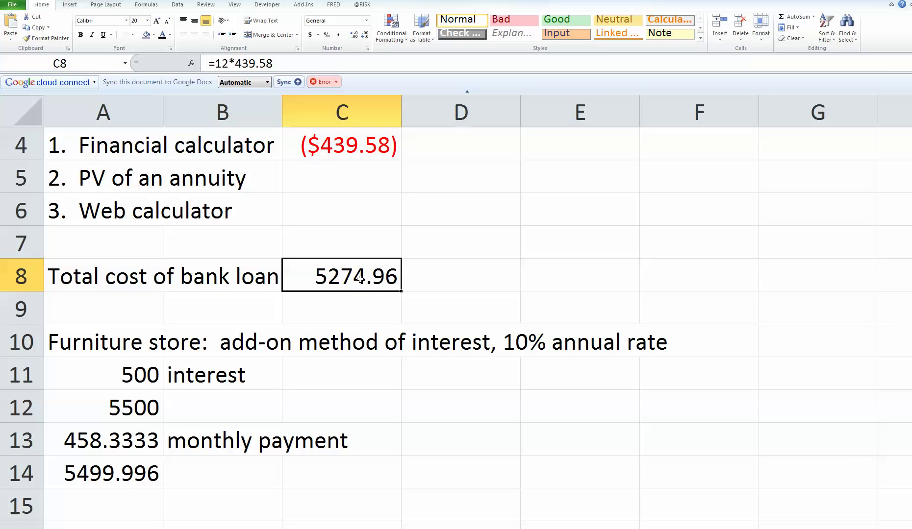
left_click(108, 470)
left_click(378, 273)
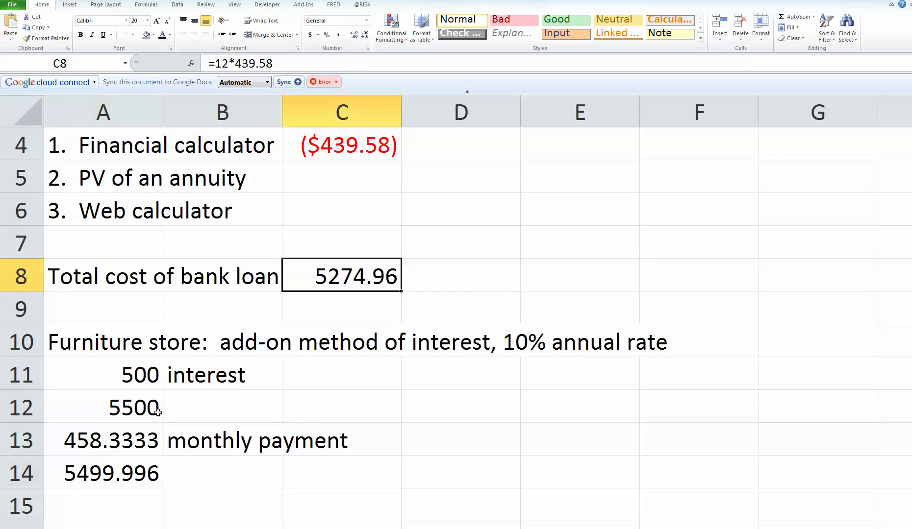
left_click(116, 480)
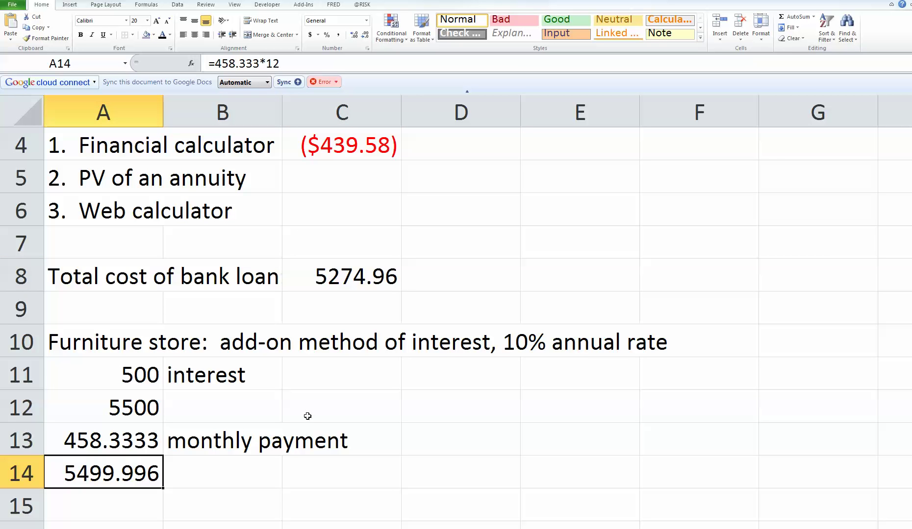